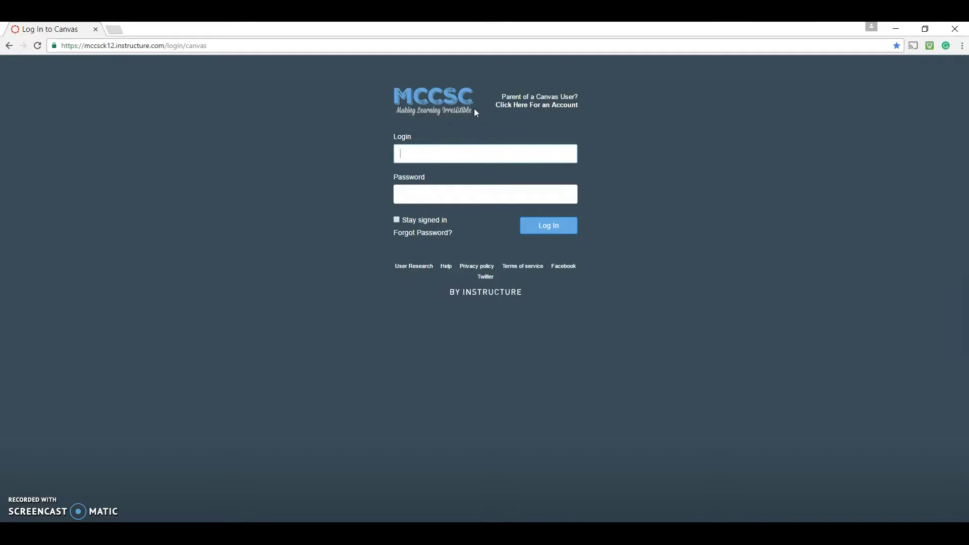
# Step: Log in with the parent's e-mail and password to reach the three-course Dashboard
pyautogui.click(537, 111)
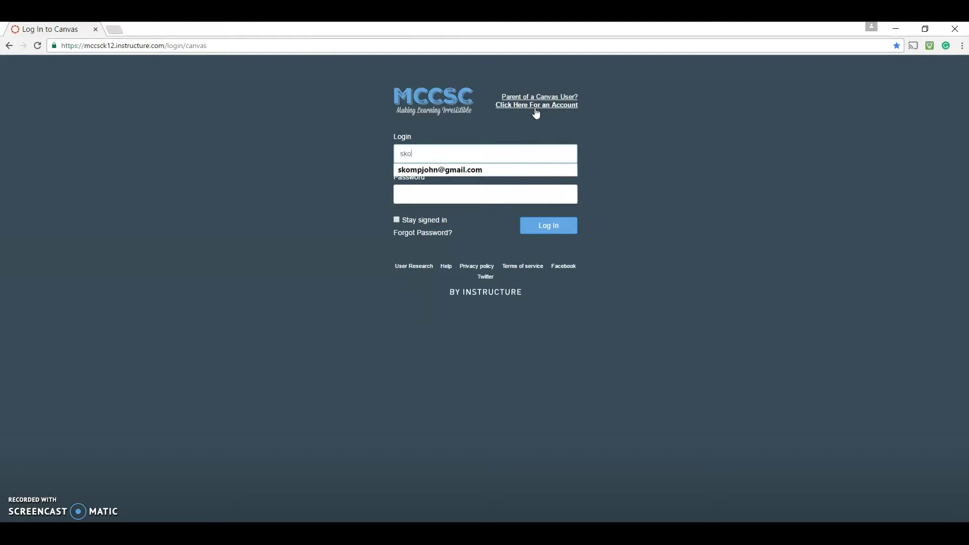
pyautogui.press('Tab')
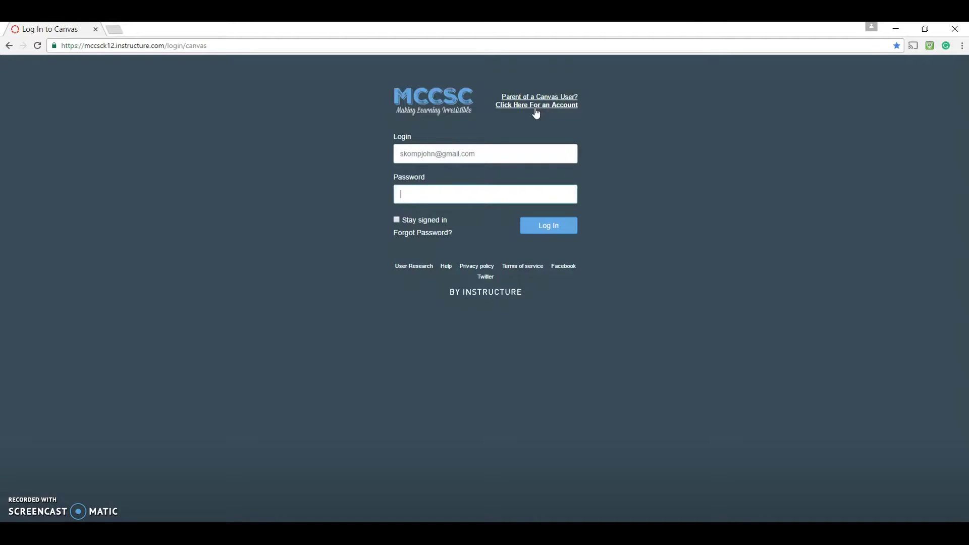
pyautogui.write('•••••••••••')
pyautogui.press('Return')
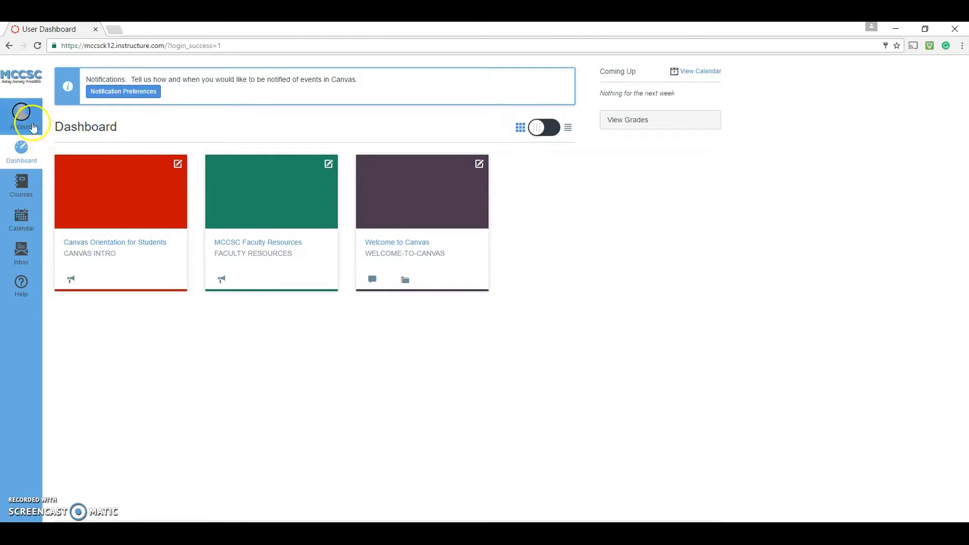
pyautogui.click(30, 124)
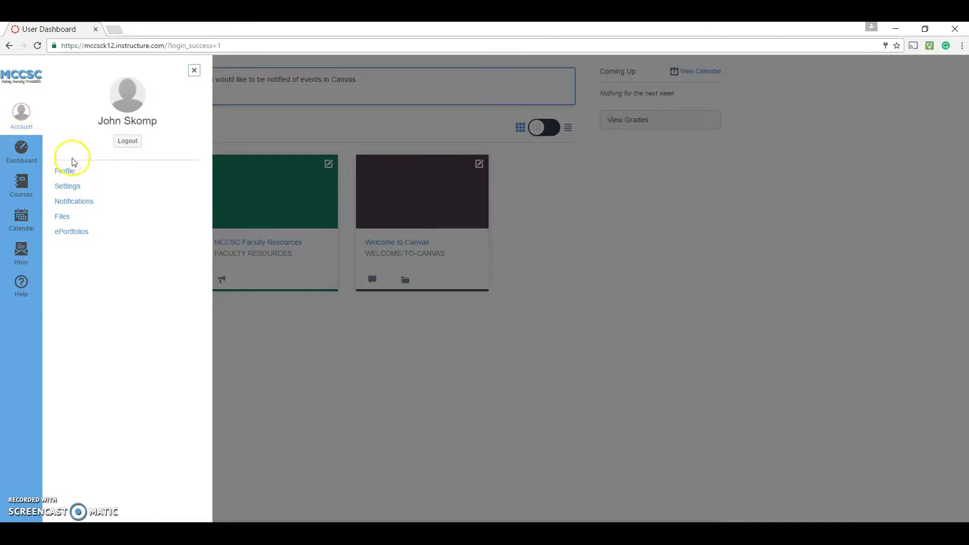
# Step: On the Observing settings page, link a student using the student's username and password
pyautogui.click(78, 190)
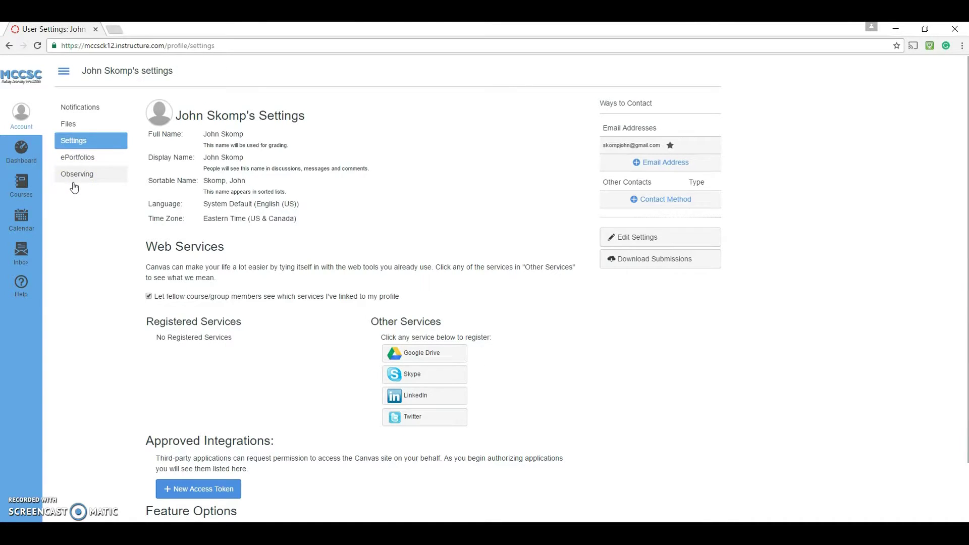
pyautogui.click(80, 183)
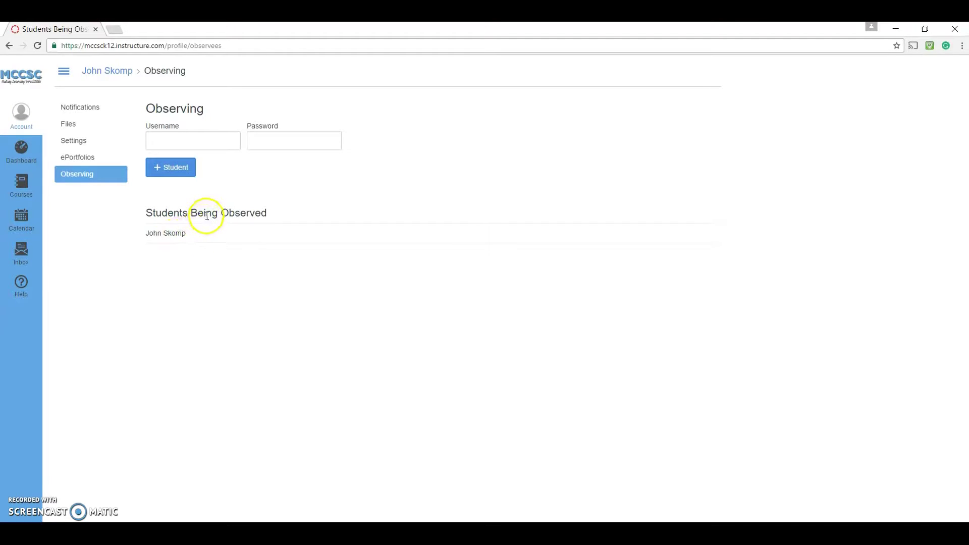
pyautogui.click(201, 144)
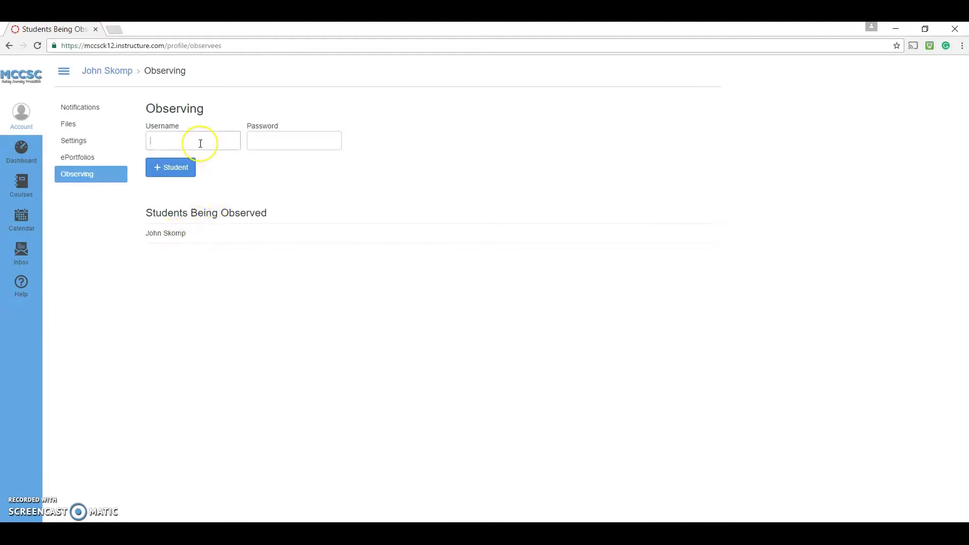
pyautogui.press('Tab')
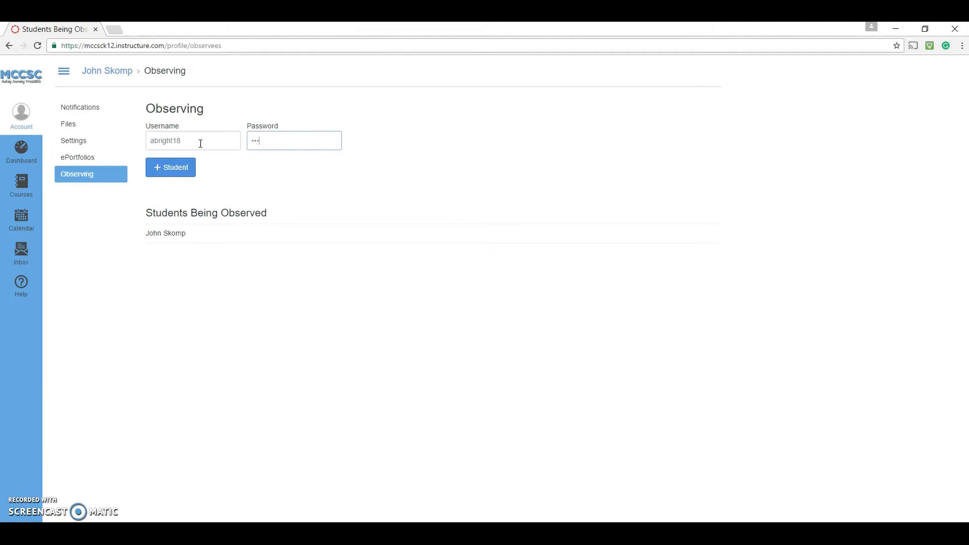
pyautogui.write('****')
pyautogui.click(182, 167)
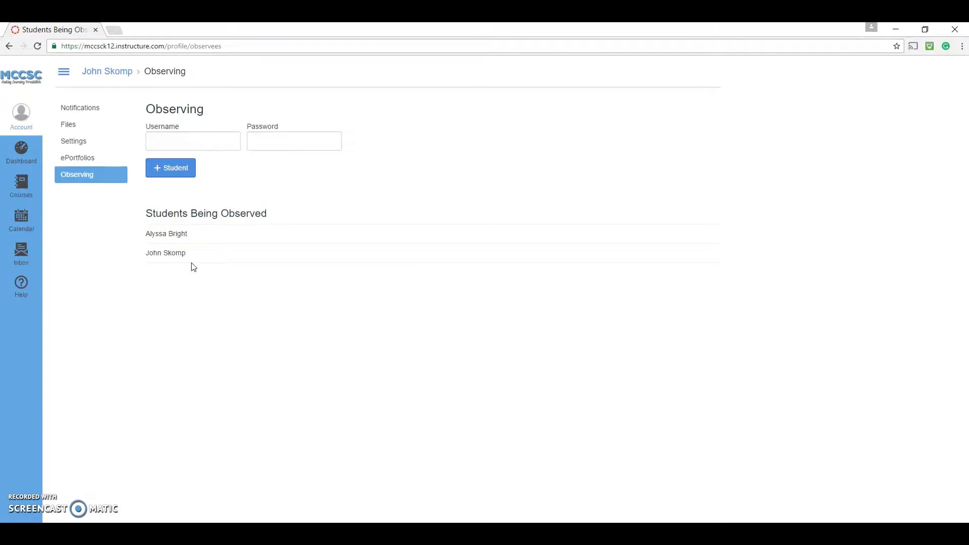
pyautogui.click(180, 168)
# Step: Go back to the Dashboard, now showing Anatomy & Physiology and AP Study Hall cards
pyautogui.click(166, 140)
pyautogui.click(305, 141)
pyautogui.click(190, 168)
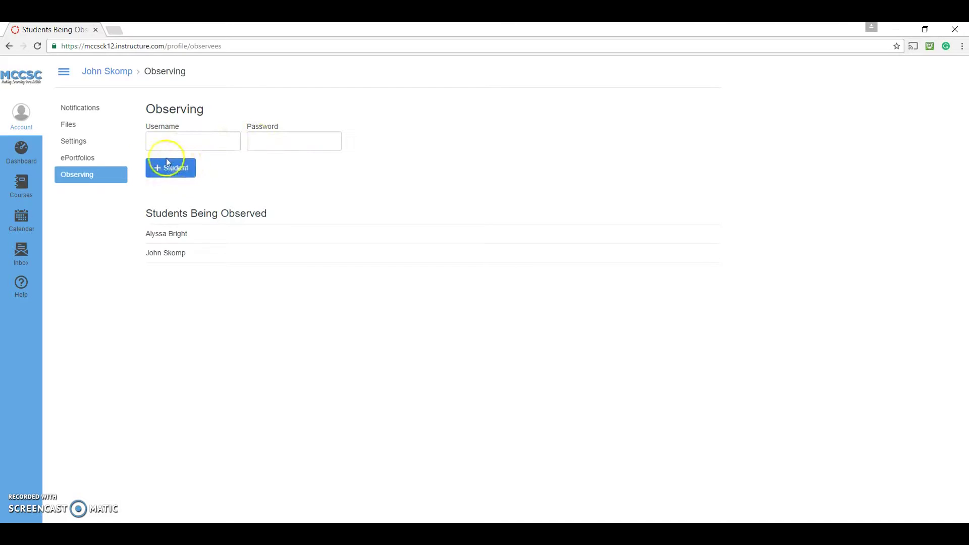
pyautogui.click(21, 154)
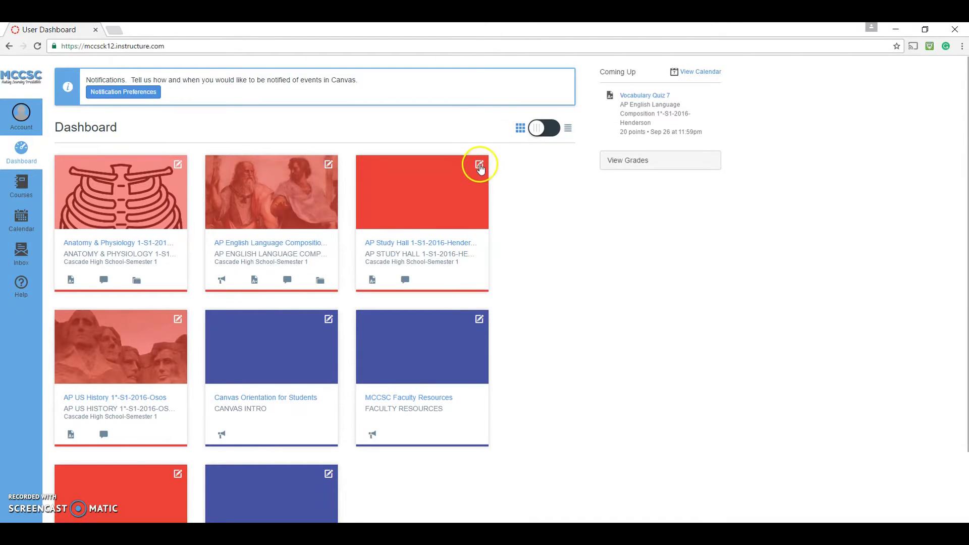
pyautogui.click(480, 167)
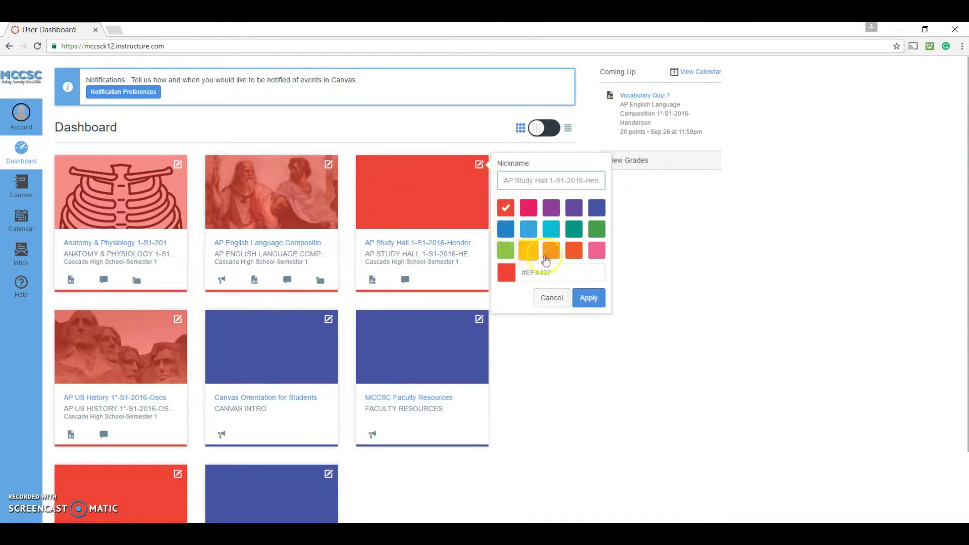
pyautogui.click(596, 229)
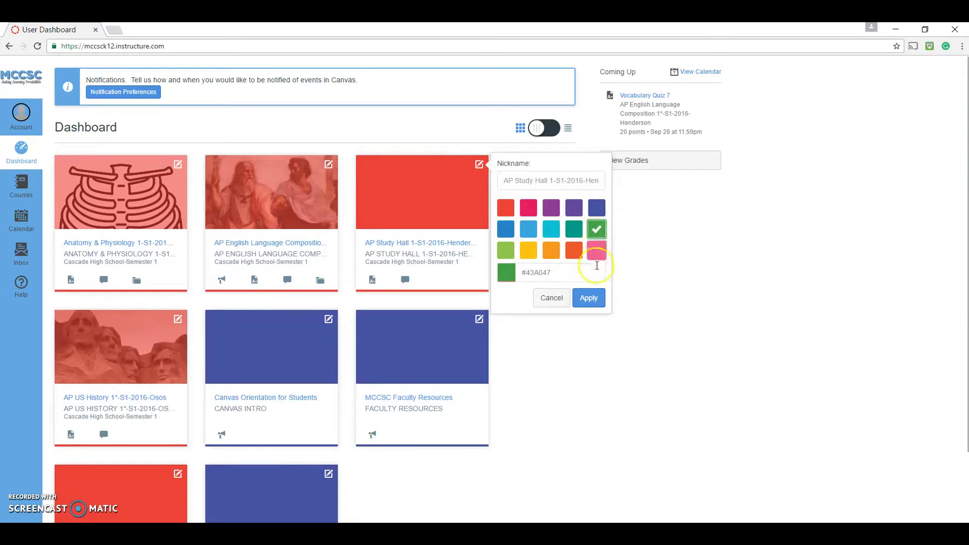
pyautogui.click(589, 298)
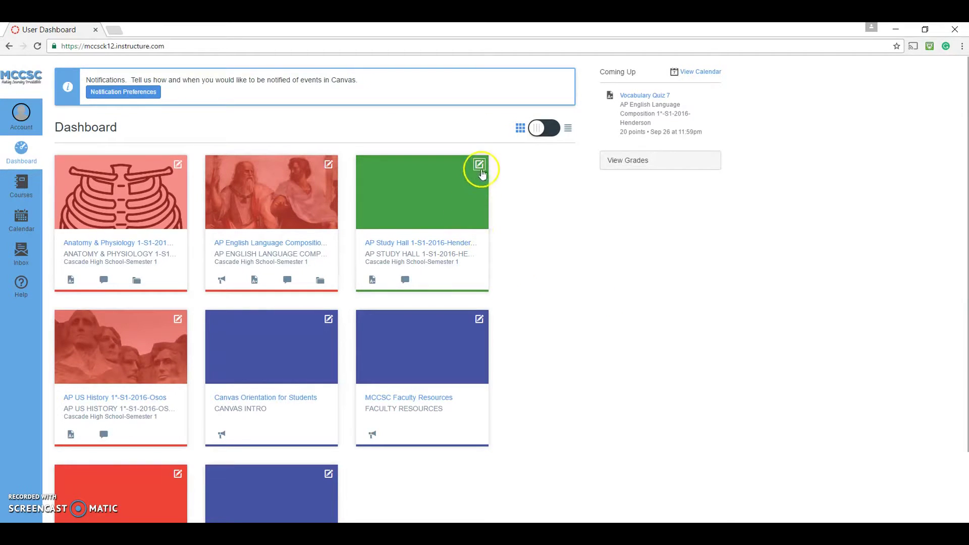
pyautogui.click(479, 166)
pyautogui.click(506, 208)
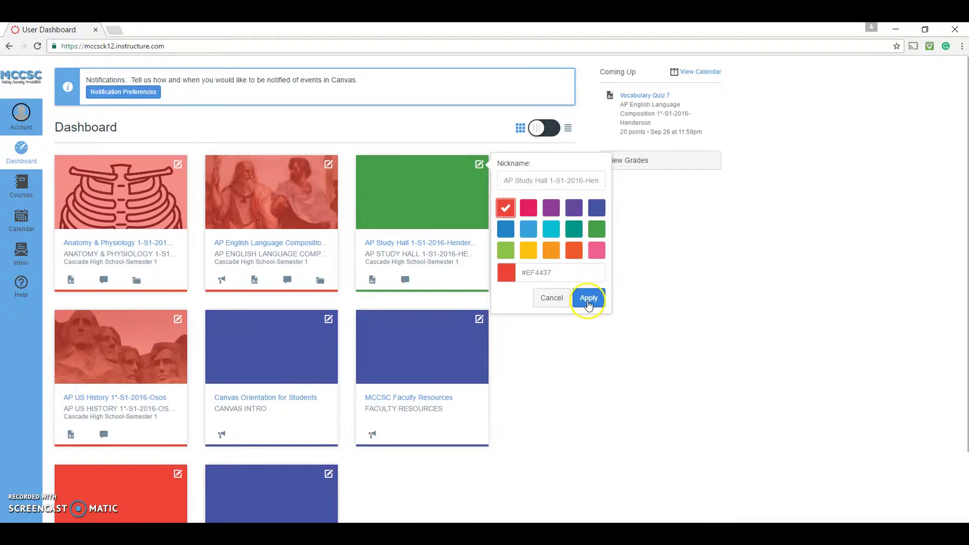
pyautogui.click(589, 298)
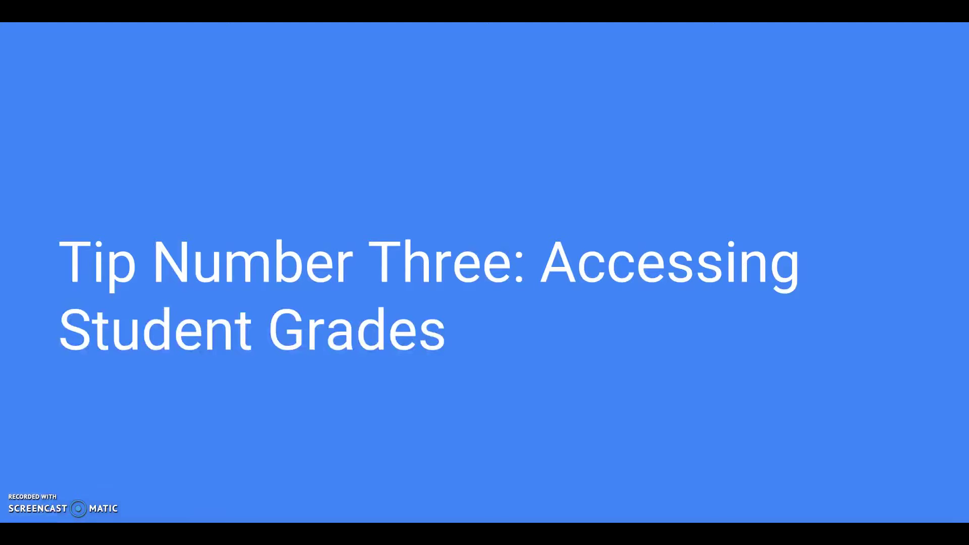
pyautogui.click(58, 499)
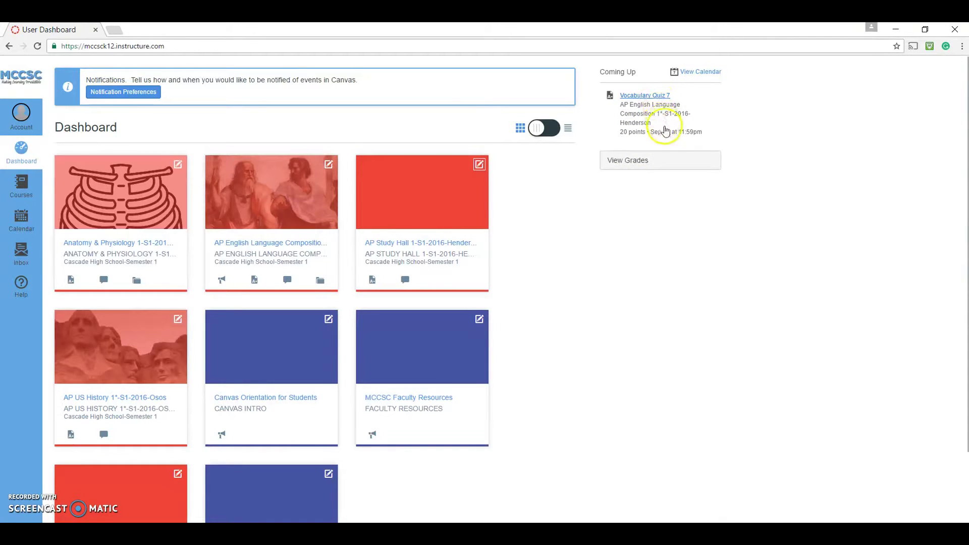
# Step: View grades: 94.7% in AP English Language Composition, 88.69% in AP US History
pyautogui.click(665, 162)
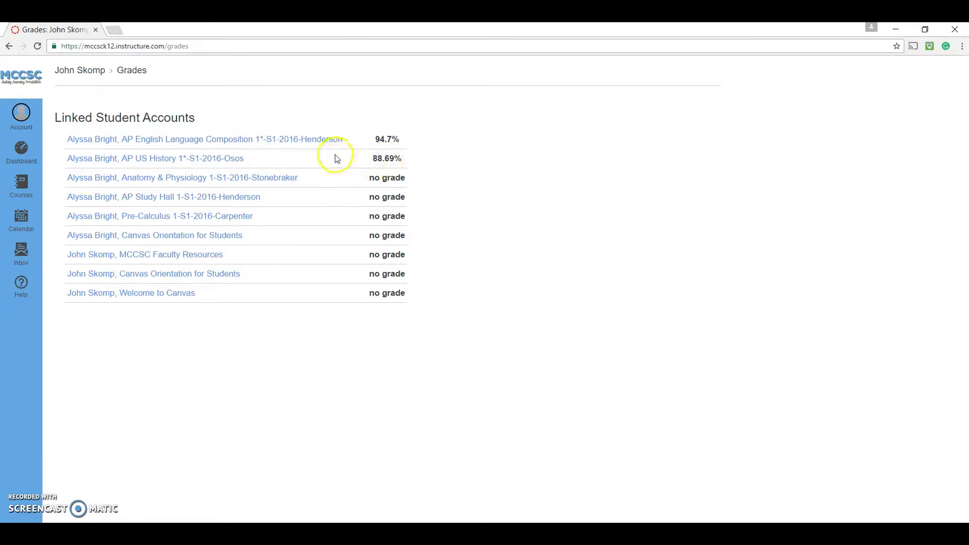
pyautogui.click(291, 145)
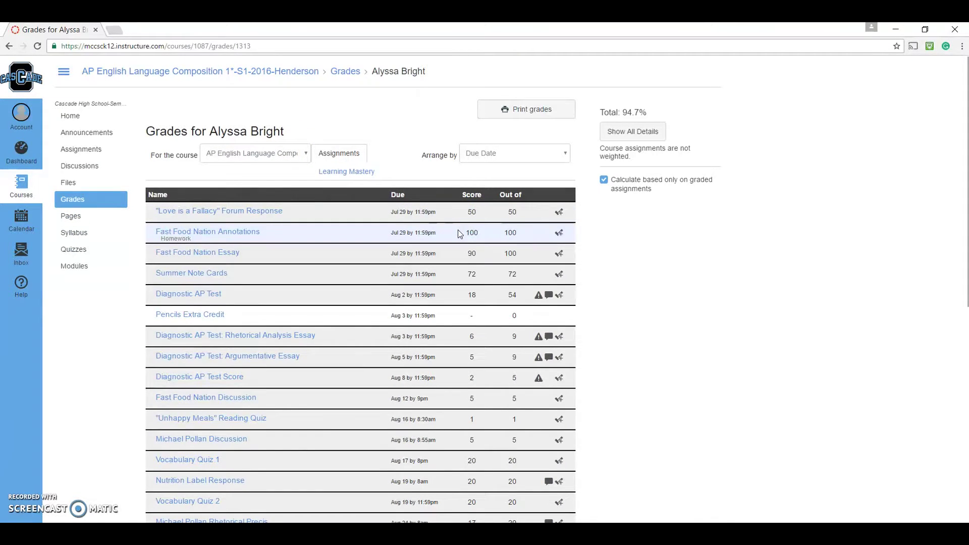
pyautogui.scroll(-1, 459, 229)
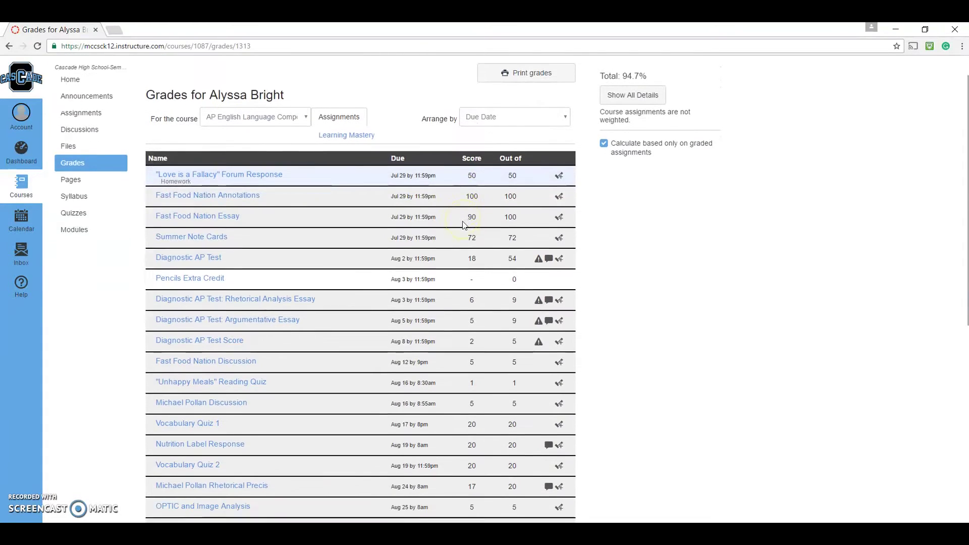
pyautogui.scroll(-3, 463, 225)
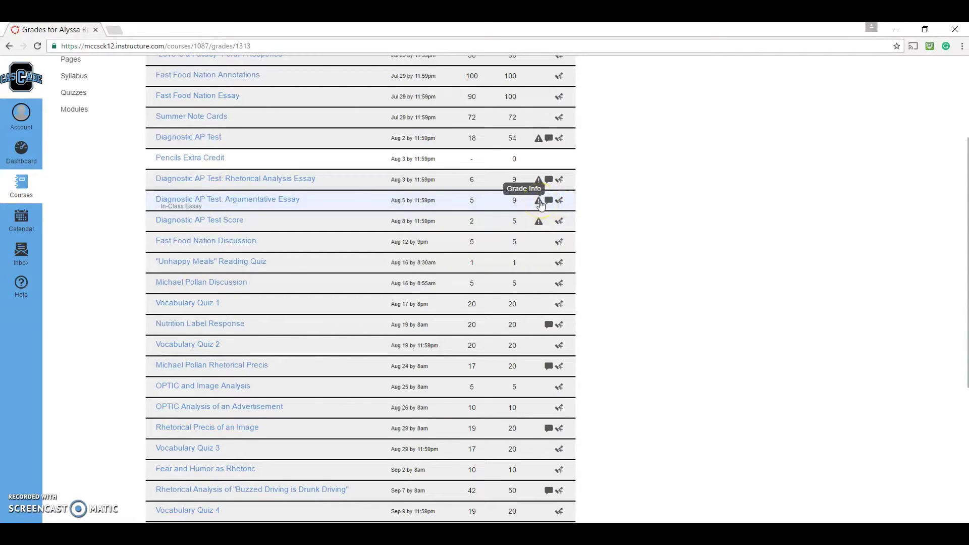
pyautogui.click(540, 202)
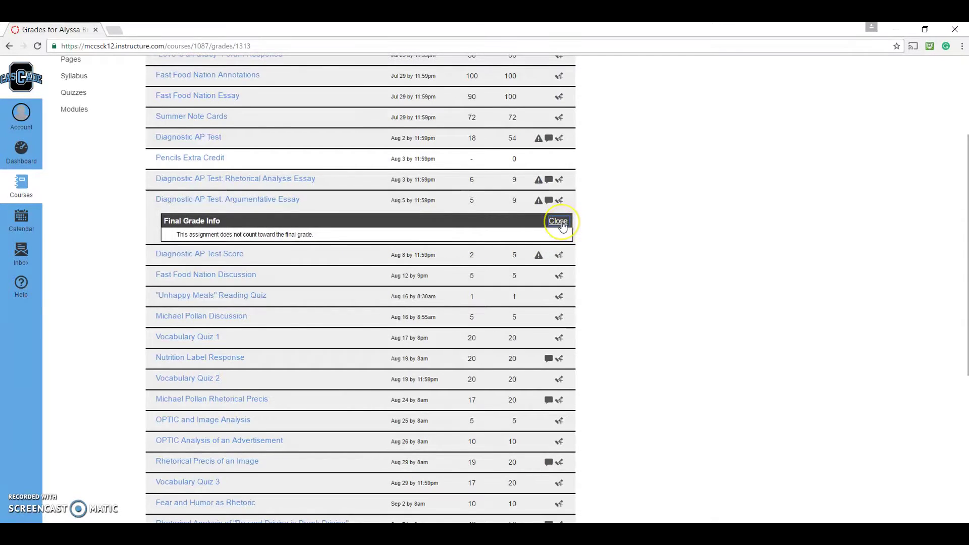
pyautogui.click(559, 222)
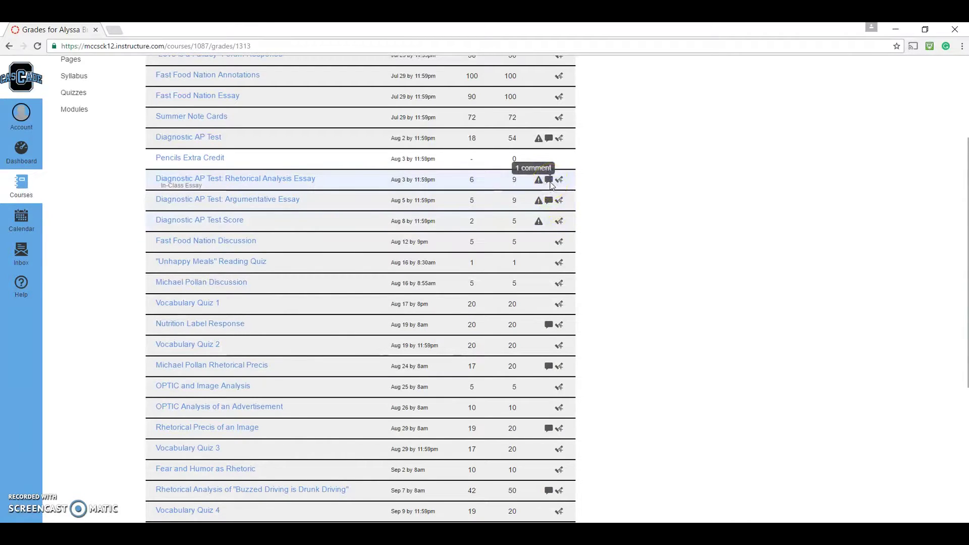
pyautogui.click(549, 181)
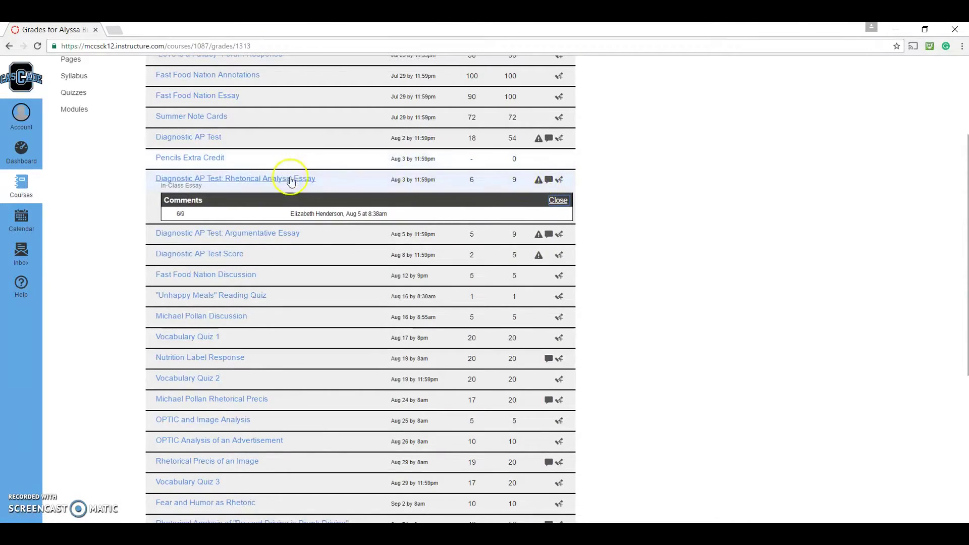
pyautogui.click(550, 182)
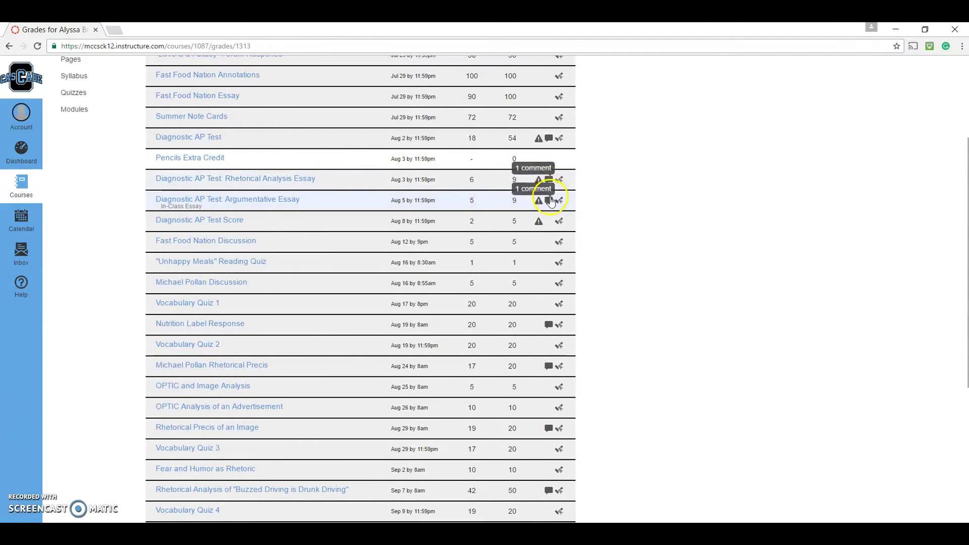
pyautogui.click(549, 201)
pyautogui.click(550, 201)
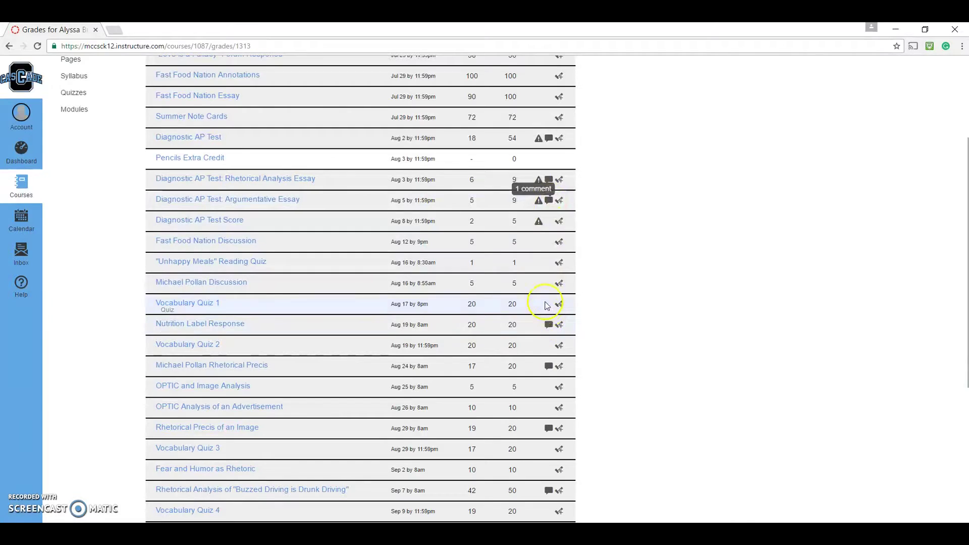
pyautogui.click(549, 327)
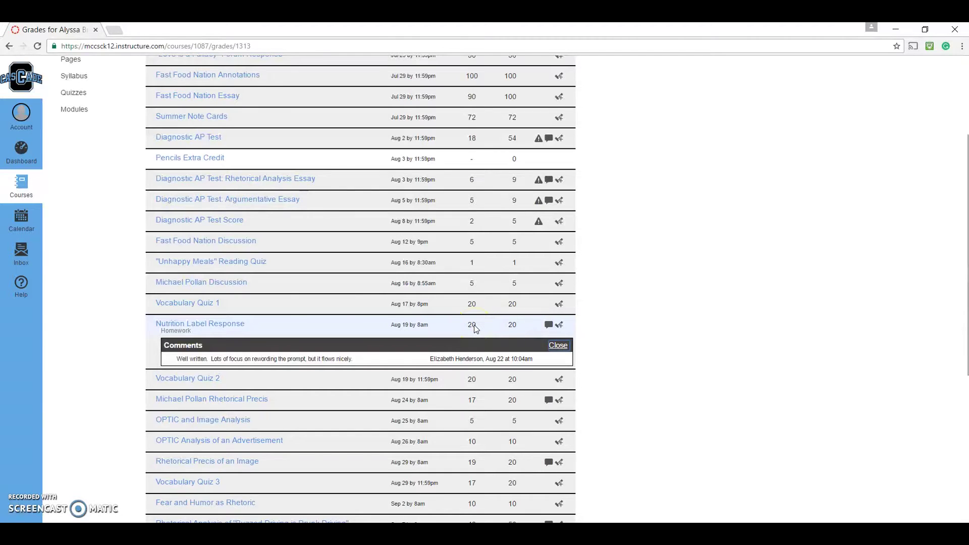
pyautogui.click(559, 345)
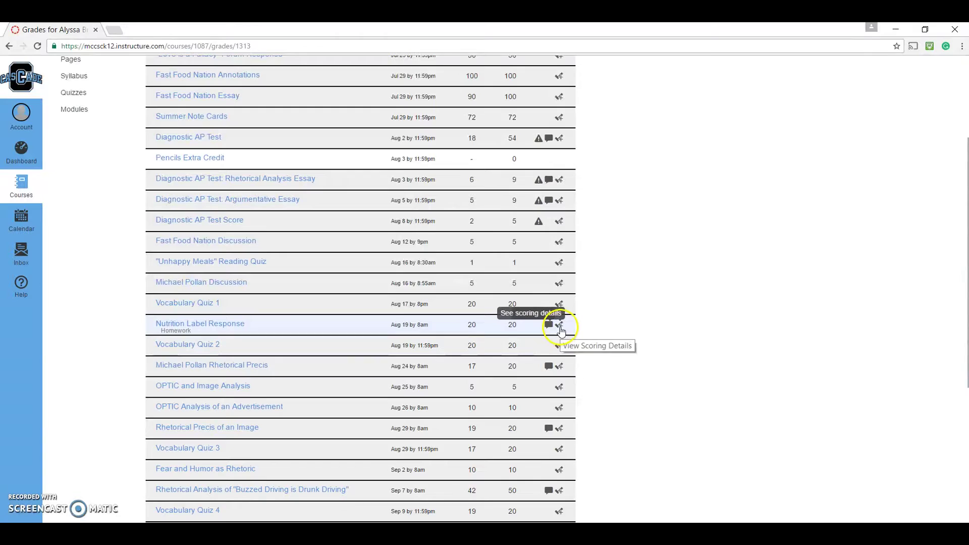
pyautogui.click(561, 330)
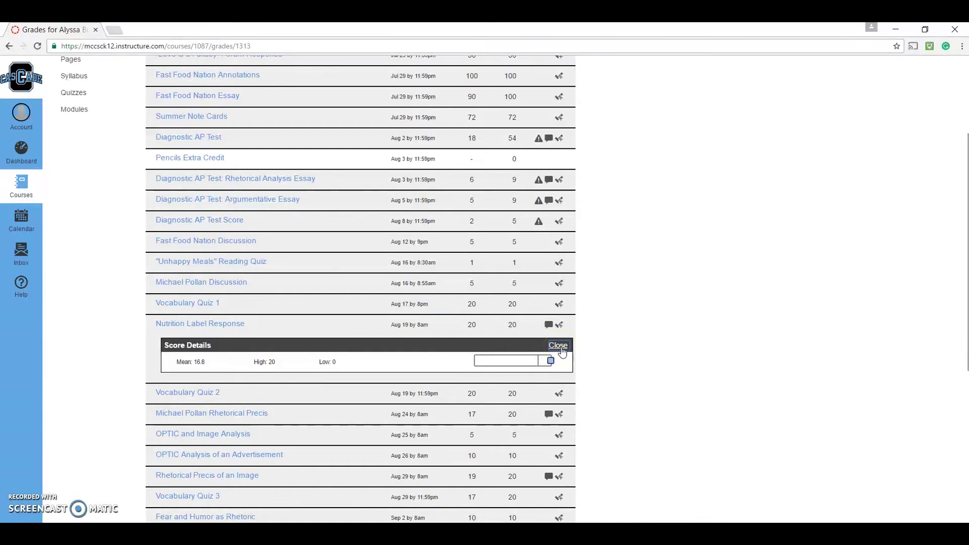
pyautogui.click(559, 347)
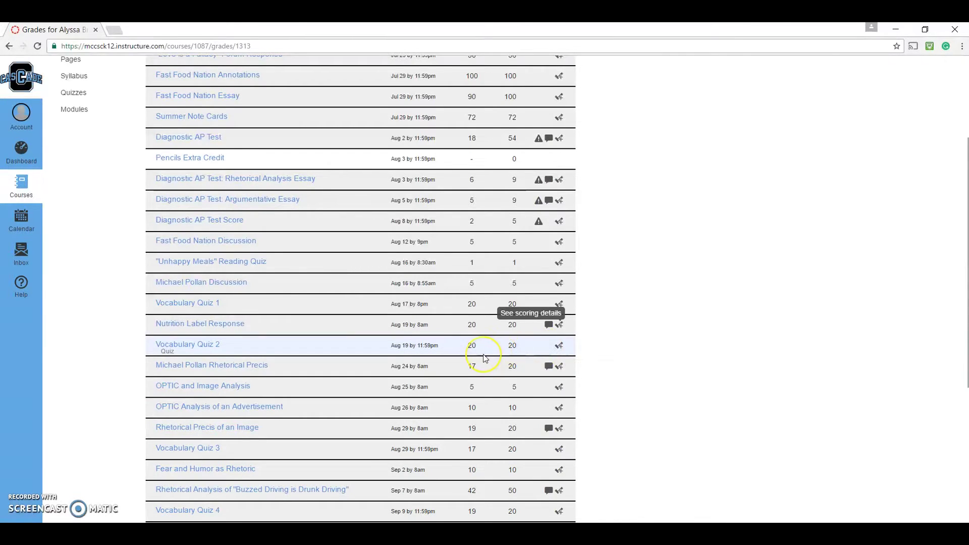
pyautogui.scroll(-3, 499, 357)
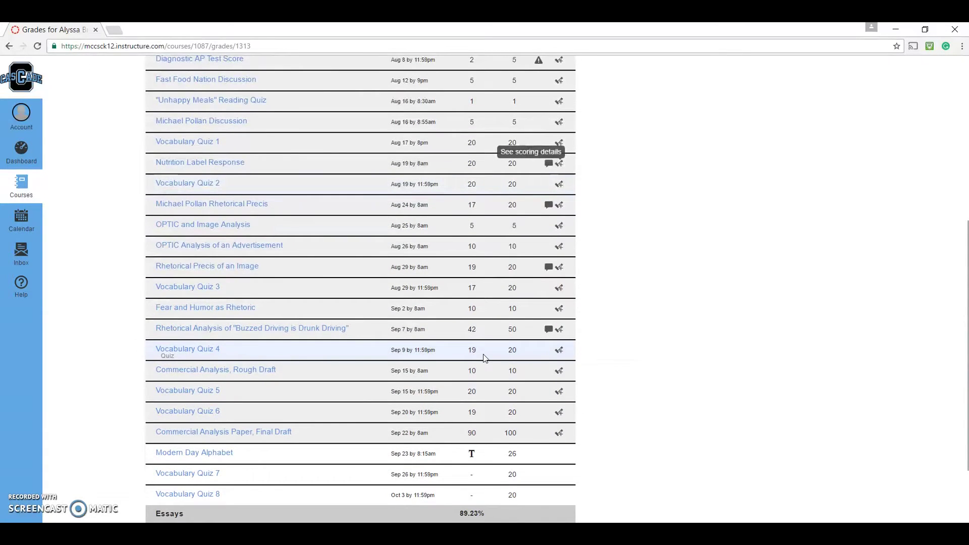
pyautogui.click(482, 271)
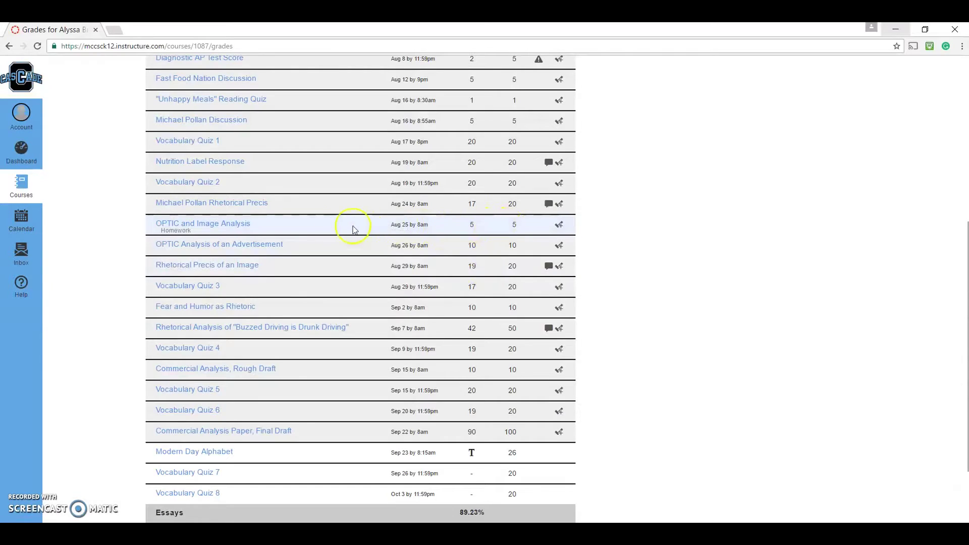
pyautogui.click(233, 224)
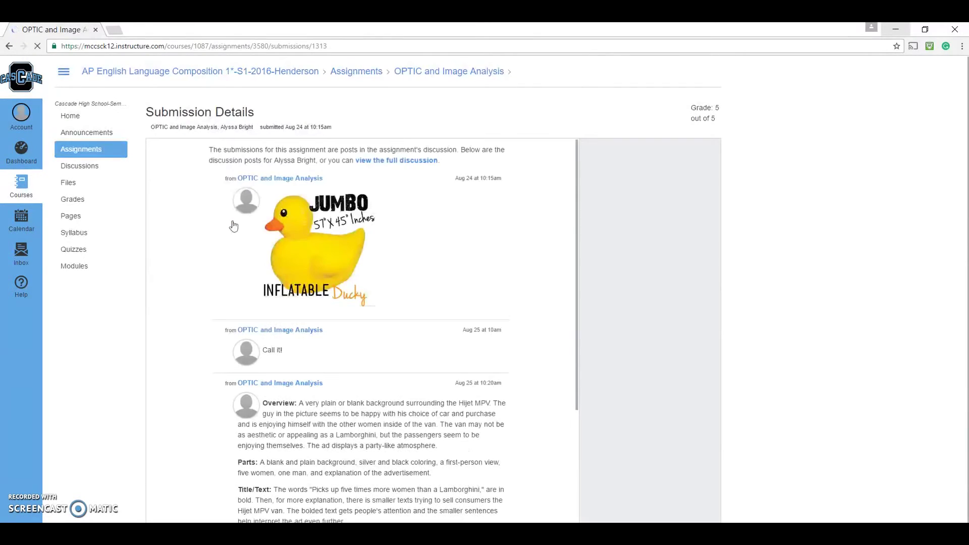
# Step: Review the OPTIC and Image Analysis submission details, then go to the Calendar
pyautogui.click(326, 208)
pyautogui.scroll(-4, 326, 207)
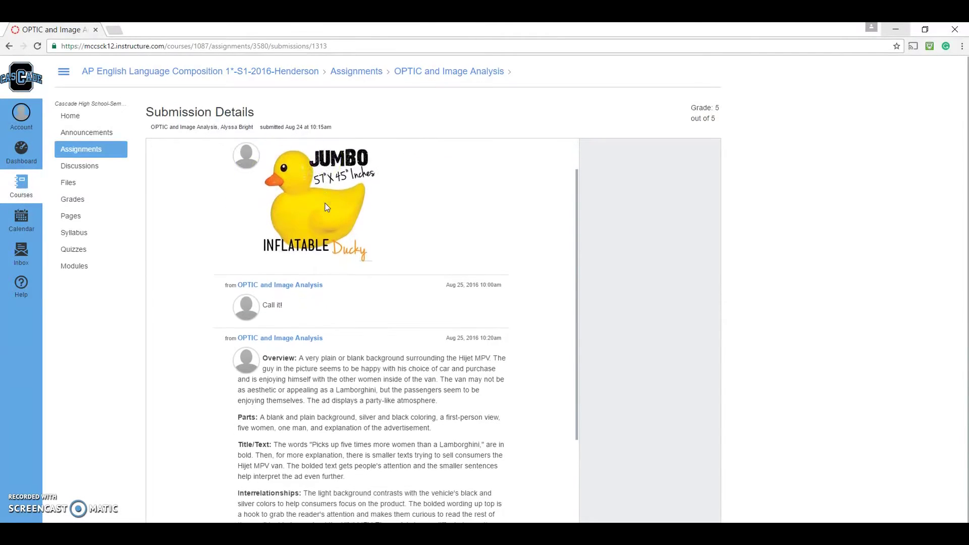
pyautogui.scroll(4, 326, 203)
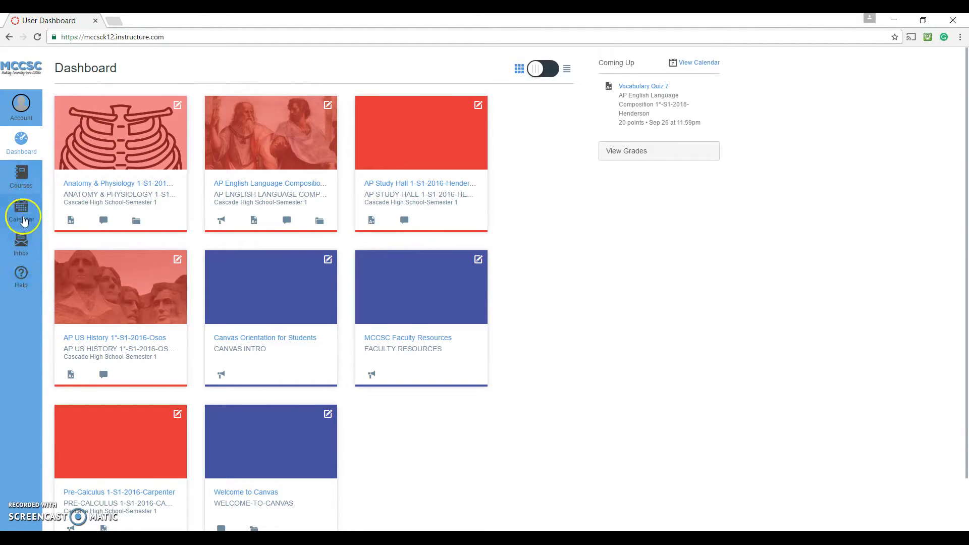
pyautogui.click(23, 220)
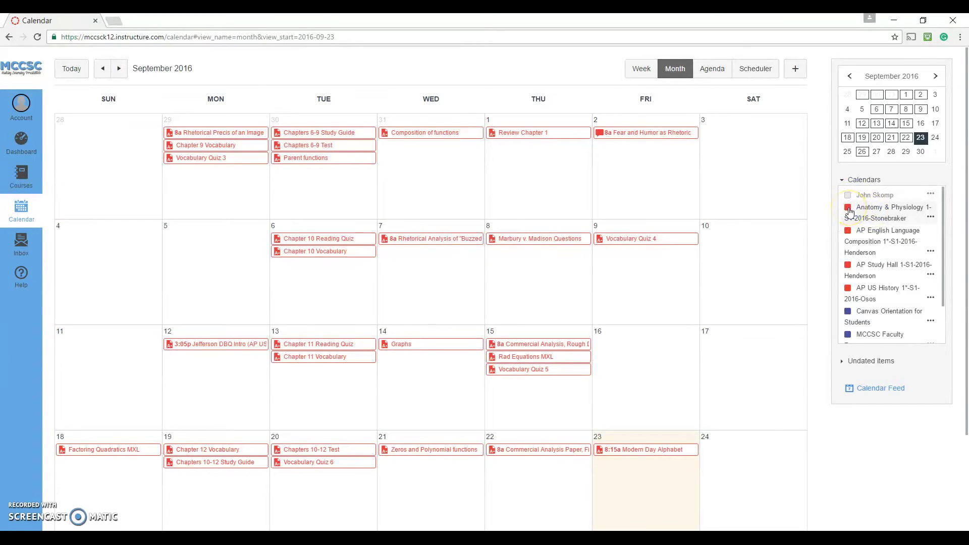
# Step: Hide and re-show the Anatomy & Physiology and AP English Language calendars
pyautogui.click(849, 209)
pyautogui.click(849, 231)
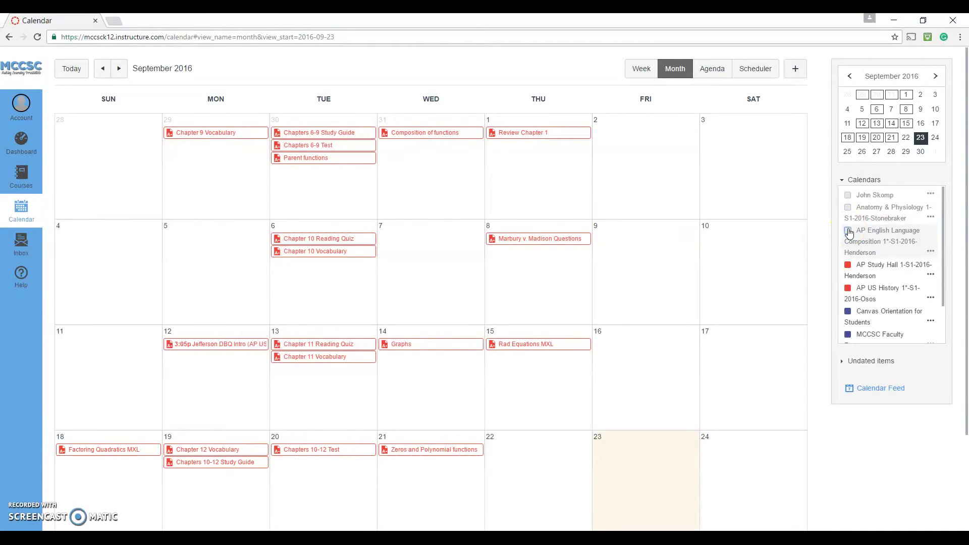
pyautogui.click(848, 231)
pyautogui.click(848, 211)
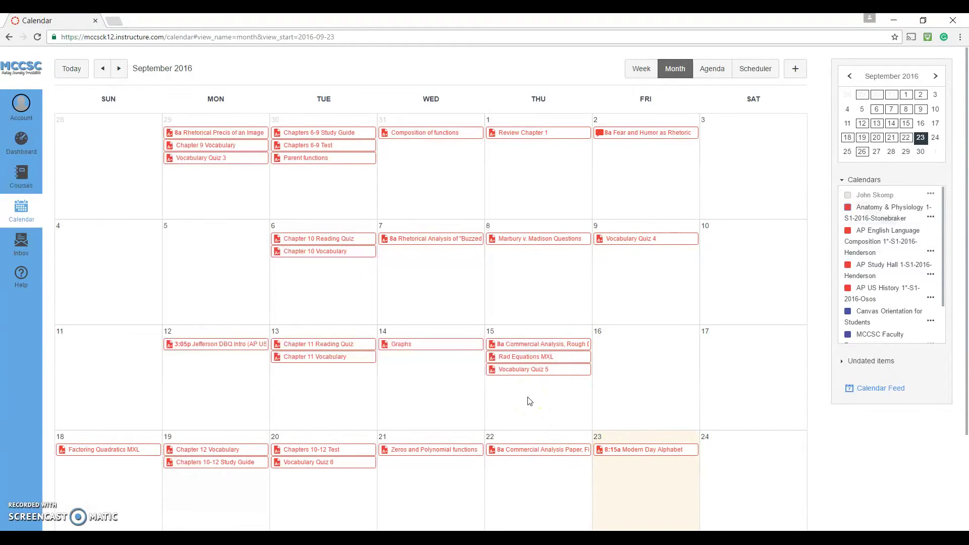
# Step: Check the Graphs and Vocabulary Quiz 5 details, then start a new Sep 16 event
pyautogui.click(438, 349)
pyautogui.click(435, 350)
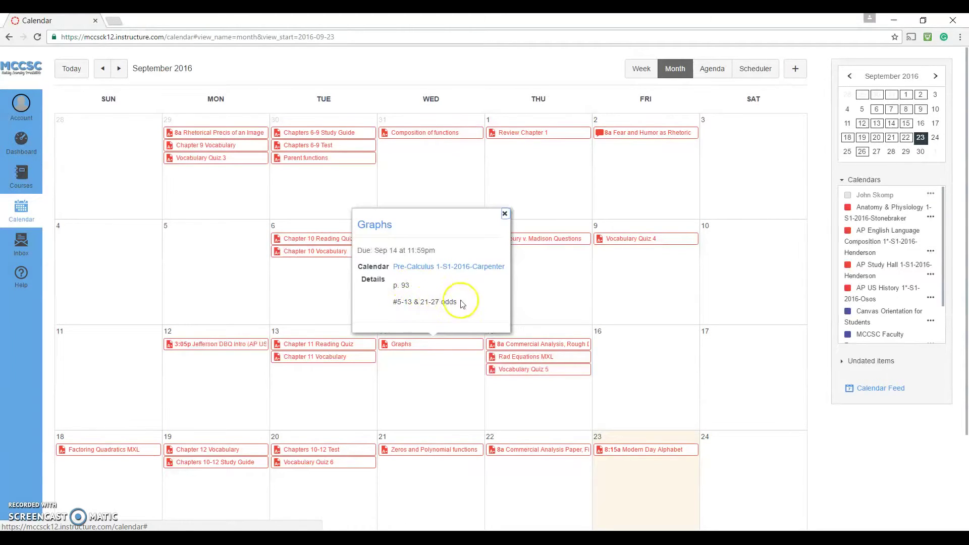
pyautogui.click(562, 373)
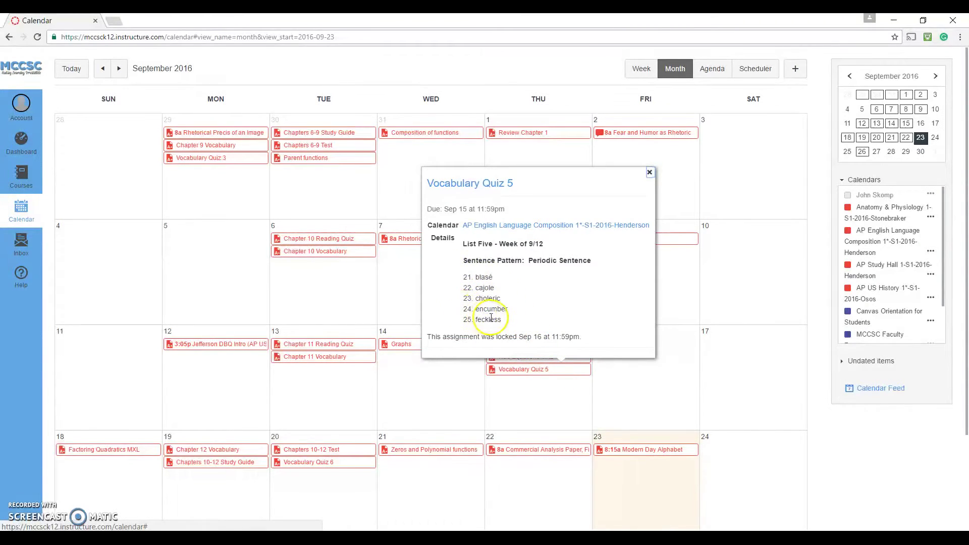
pyautogui.click(638, 392)
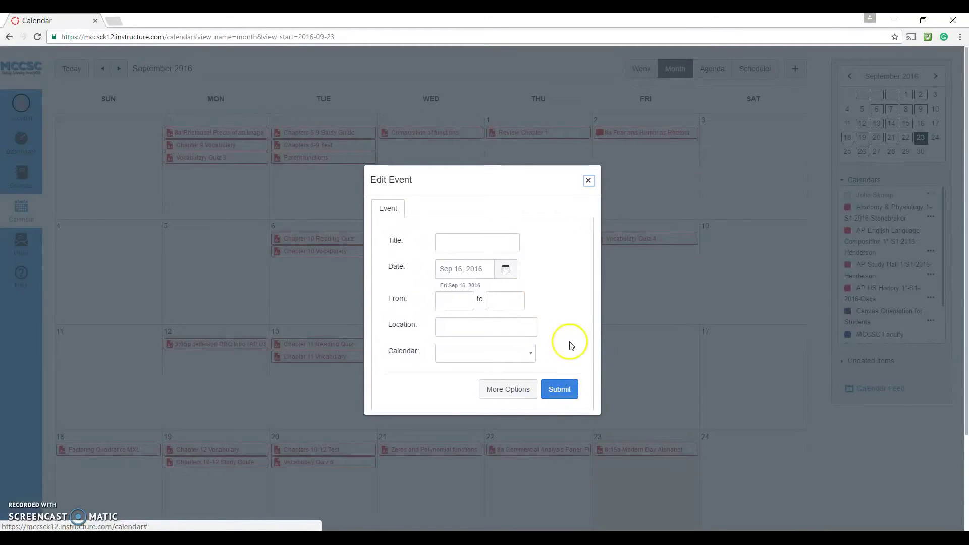
# Step: Discard the unsaved Sep 16 event and bring up the account options
pyautogui.click(589, 181)
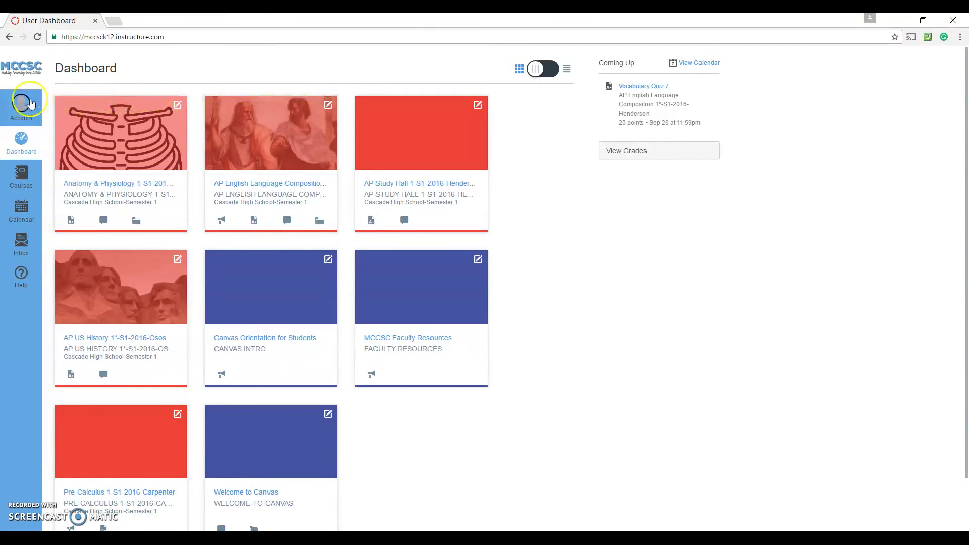
pyautogui.click(20, 103)
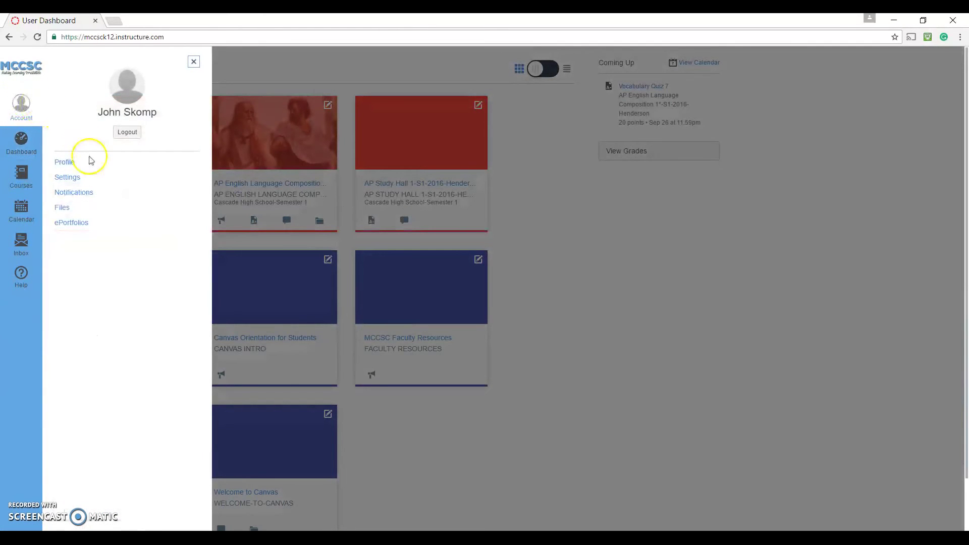
# Step: Open Notification Preferences from the Account menu
pyautogui.click(88, 194)
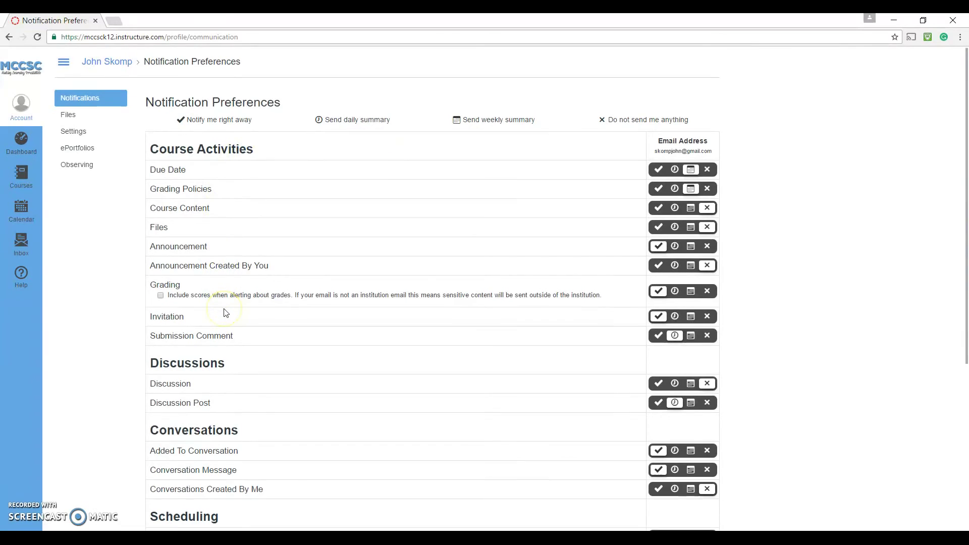
# Step: Set Due Date and Grading Policies notification emails to a weekly summary
pyautogui.scroll(-3, 223, 314)
pyautogui.scroll(-3, 225, 313)
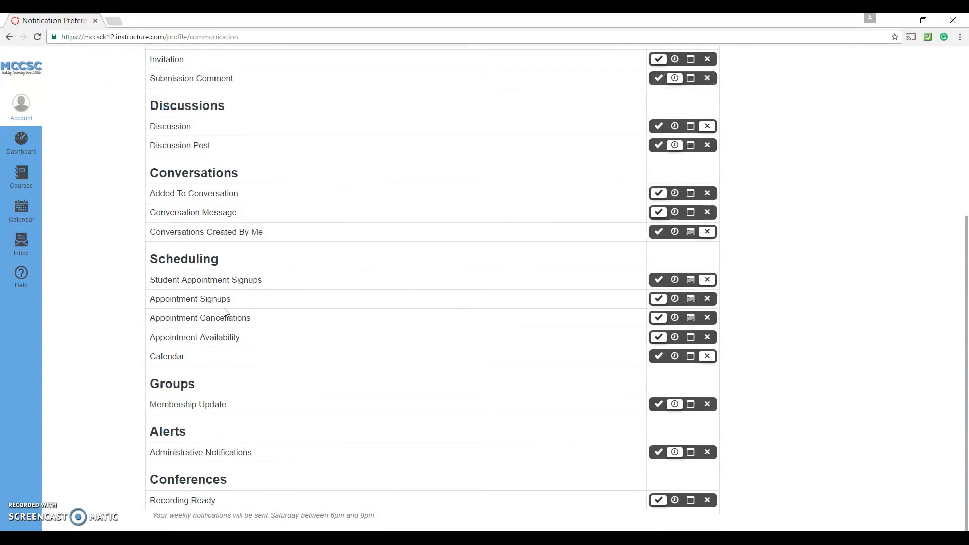
pyautogui.scroll(5, 225, 313)
pyautogui.click(243, 313)
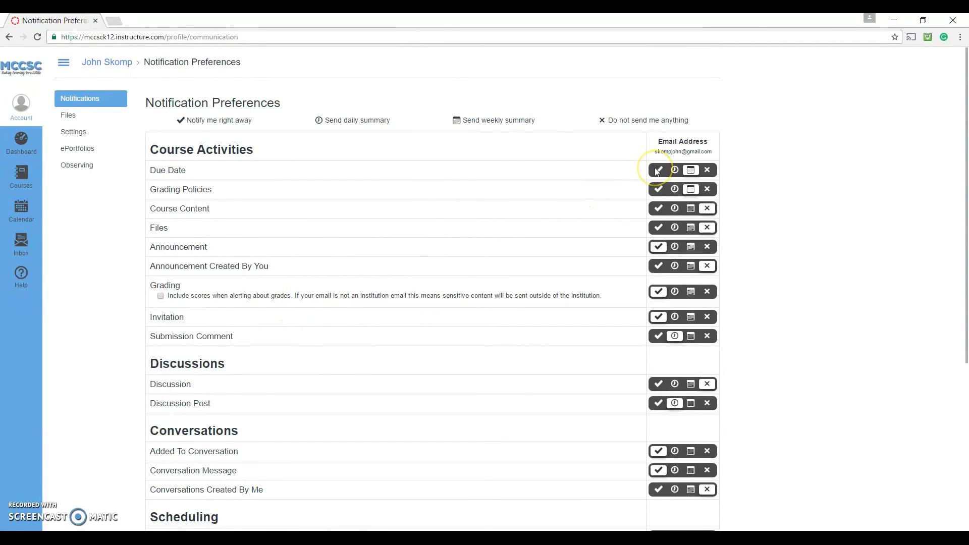
pyautogui.click(671, 172)
pyautogui.click(675, 172)
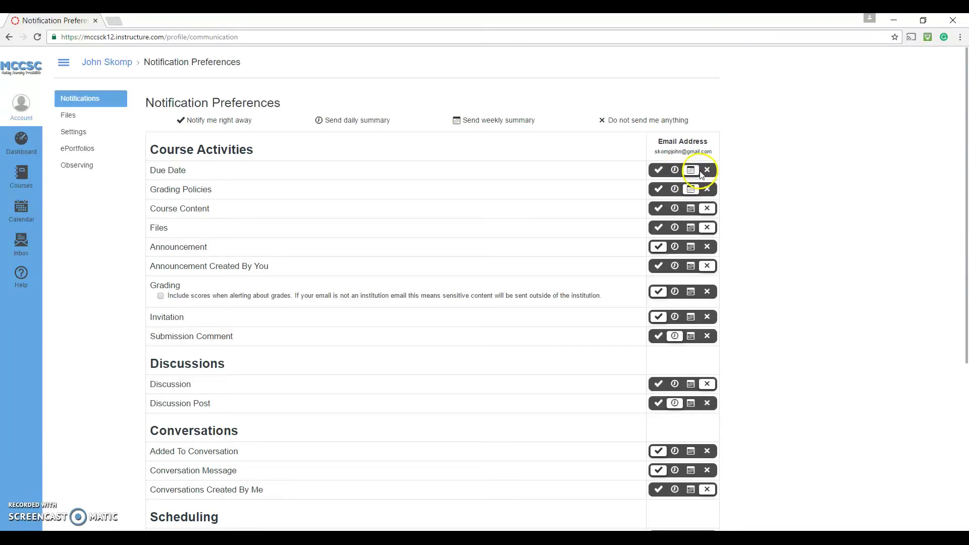
pyautogui.click(690, 171)
pyautogui.click(691, 172)
pyautogui.click(678, 151)
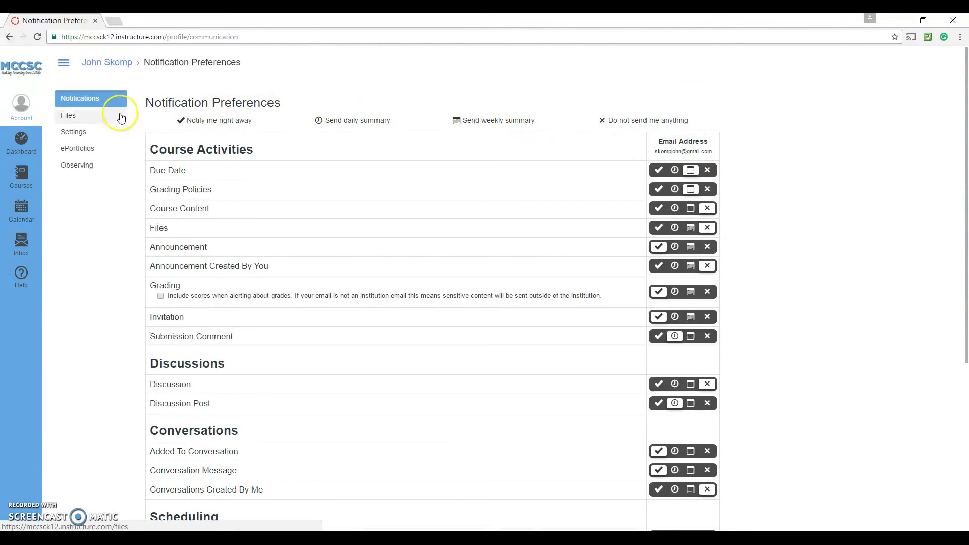
pyautogui.click(21, 105)
# Step: In account Settings, start adding an SMS contact method, then close it unsaved
pyautogui.click(74, 180)
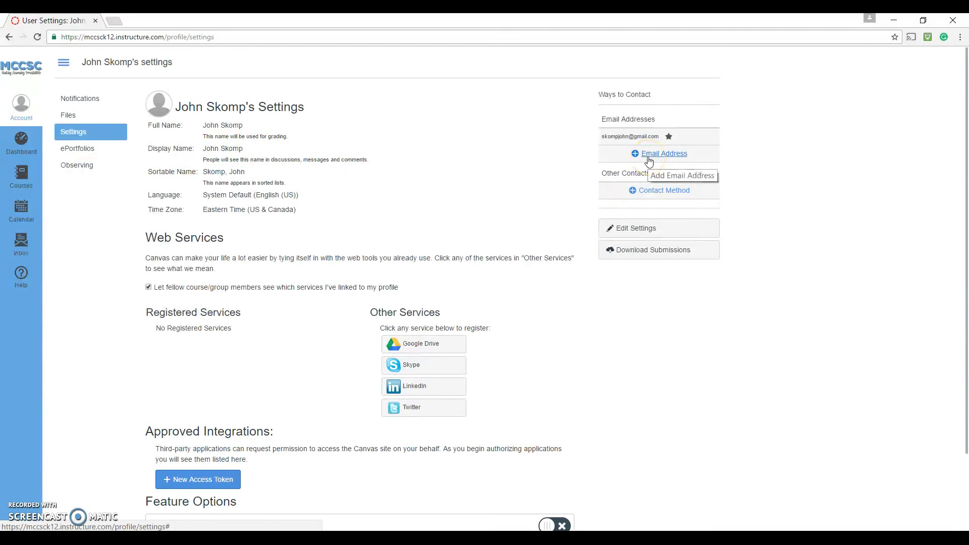
pyautogui.click(651, 192)
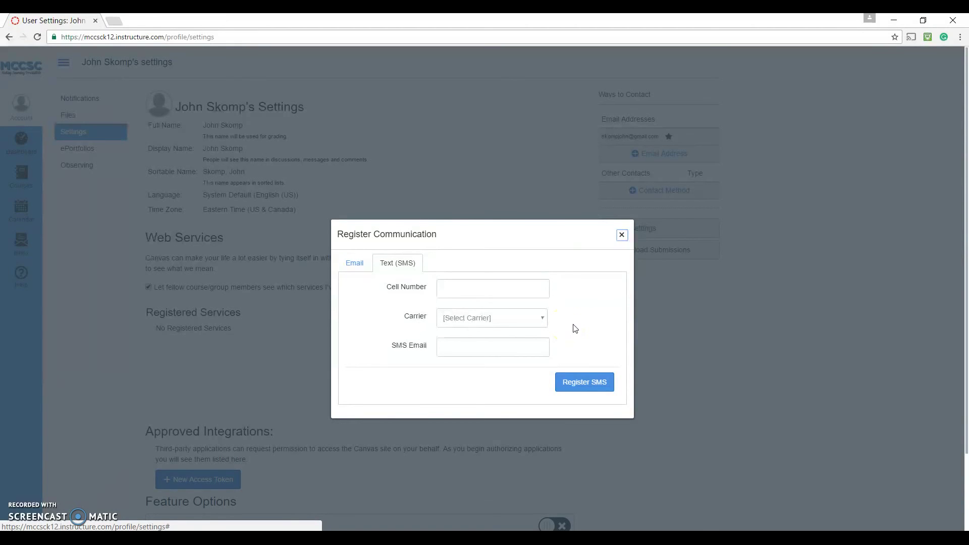
pyautogui.click(622, 235)
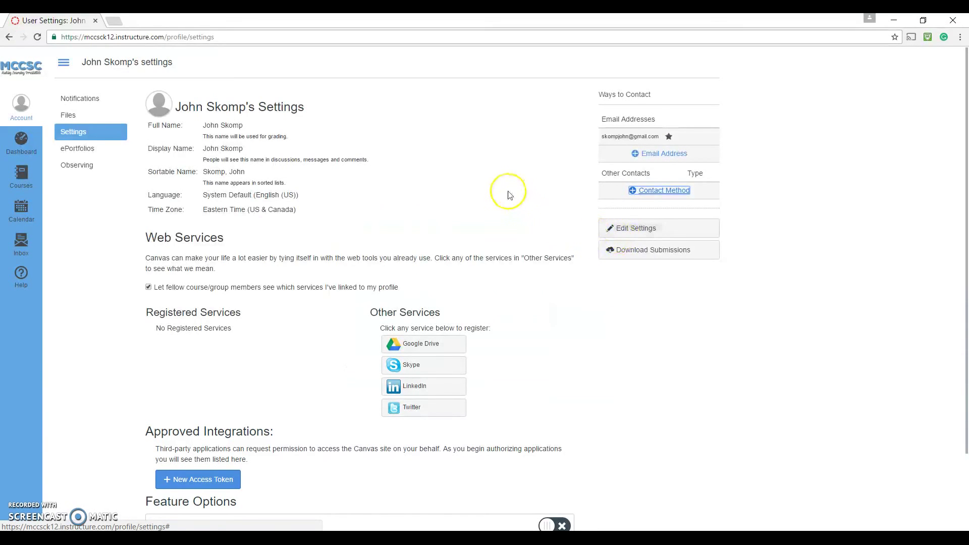